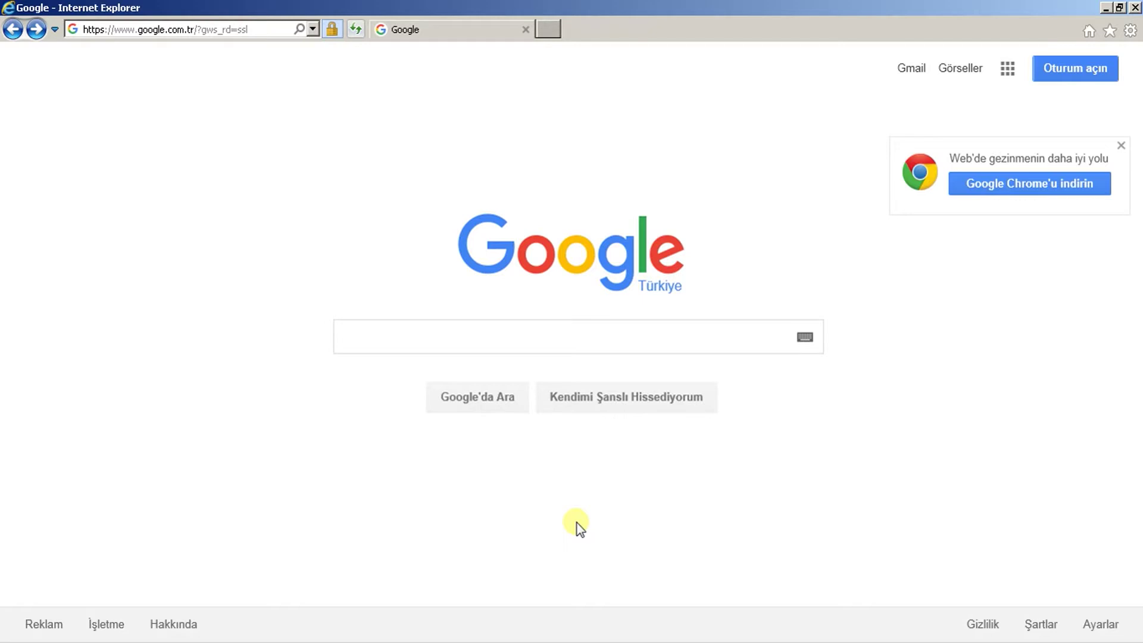
Step: Run a Google search for 'autocad'
left_click(622, 344)
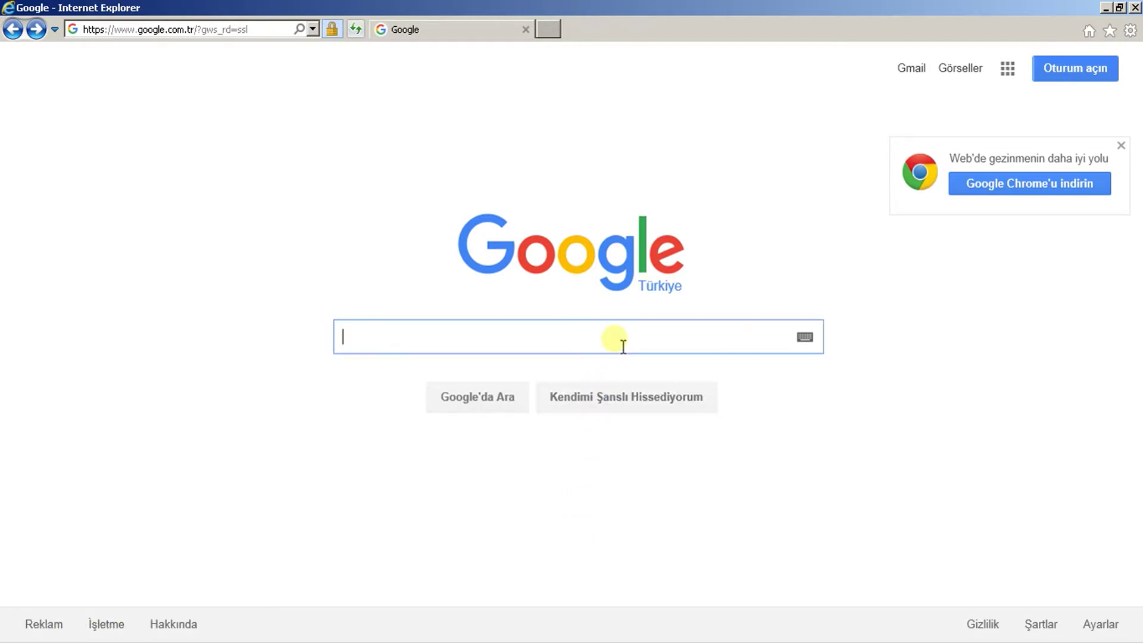
type("autocad")
key("Return")
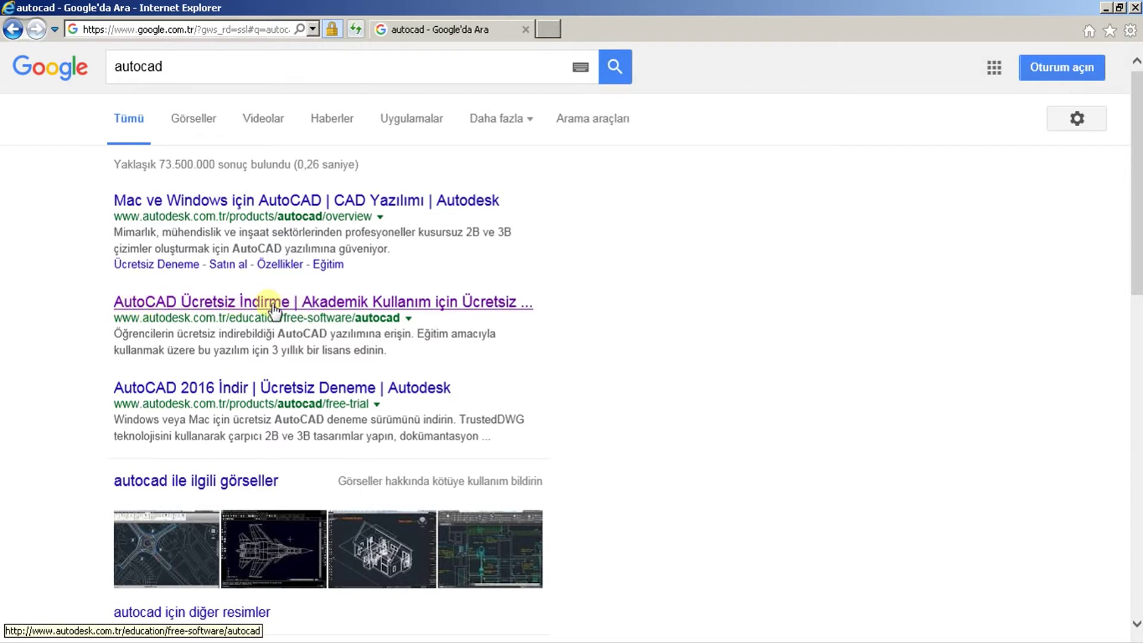
Step: Open the 'AutoCAD Ücretsiz İndirme | Akademik Kullanım' result and scroll down to the 3-year license steps
left_click(266, 301)
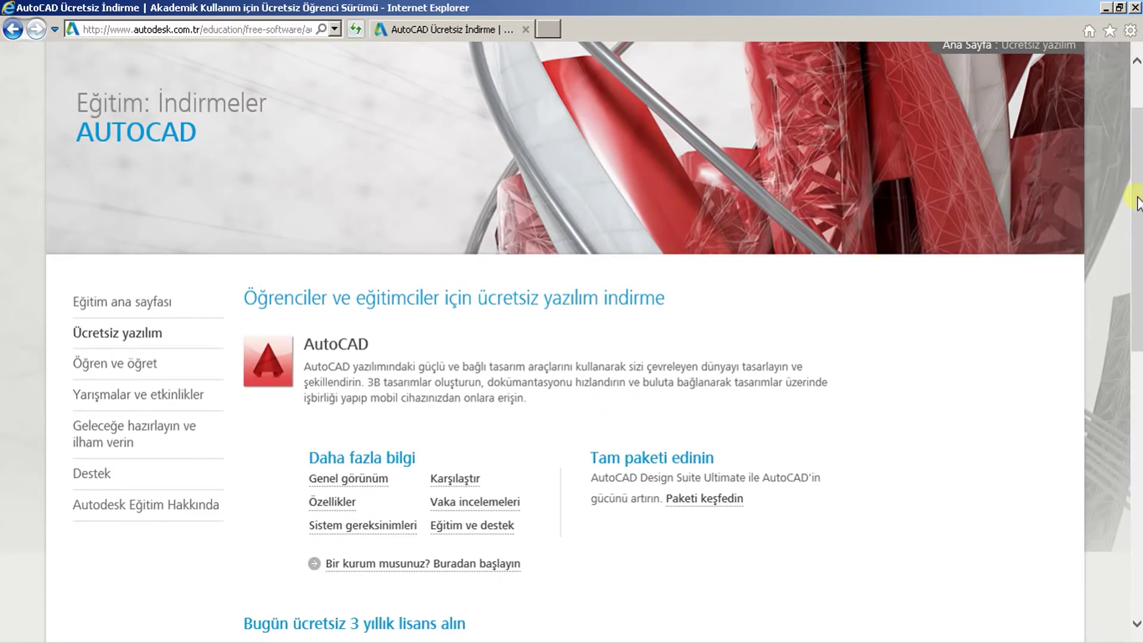
left_click_drag(1138, 213, 1137, 325)
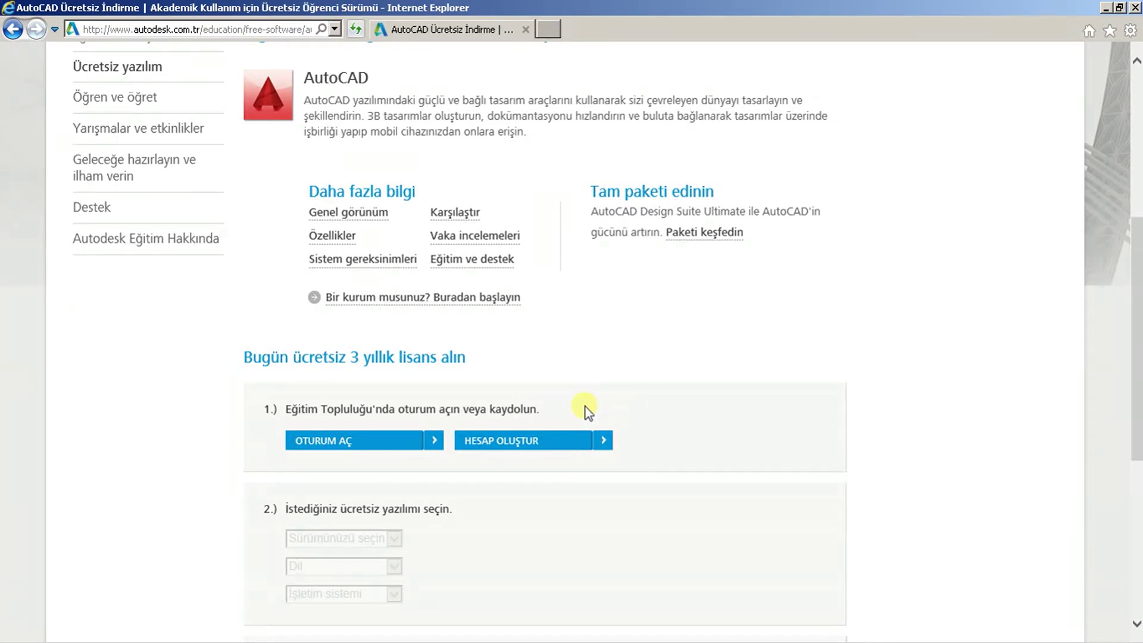
left_click(510, 444)
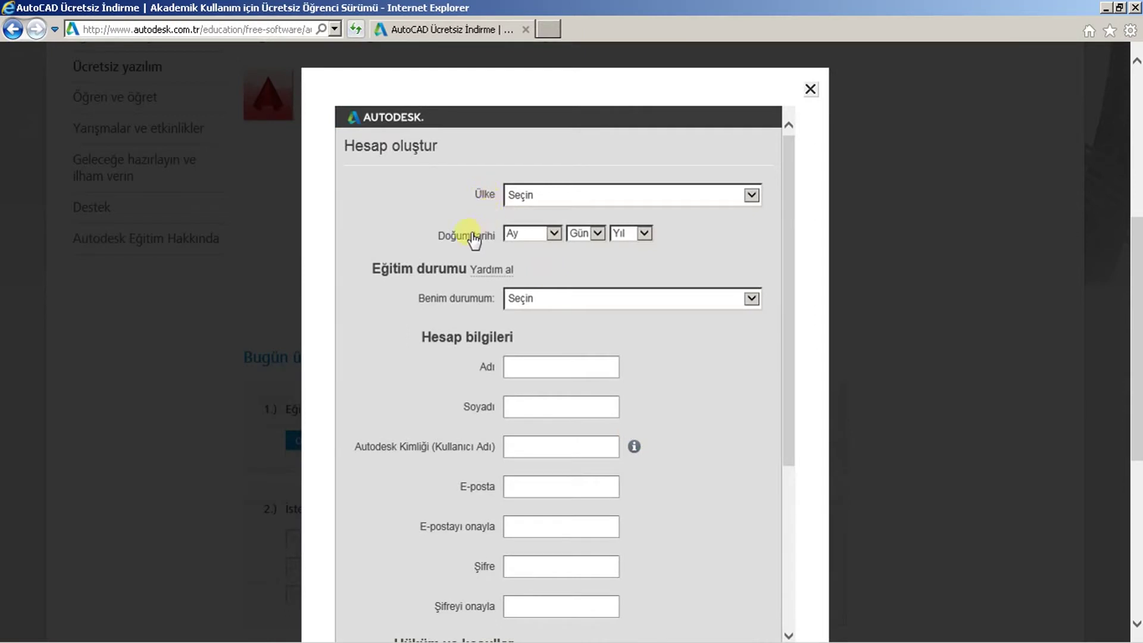
left_click(752, 298)
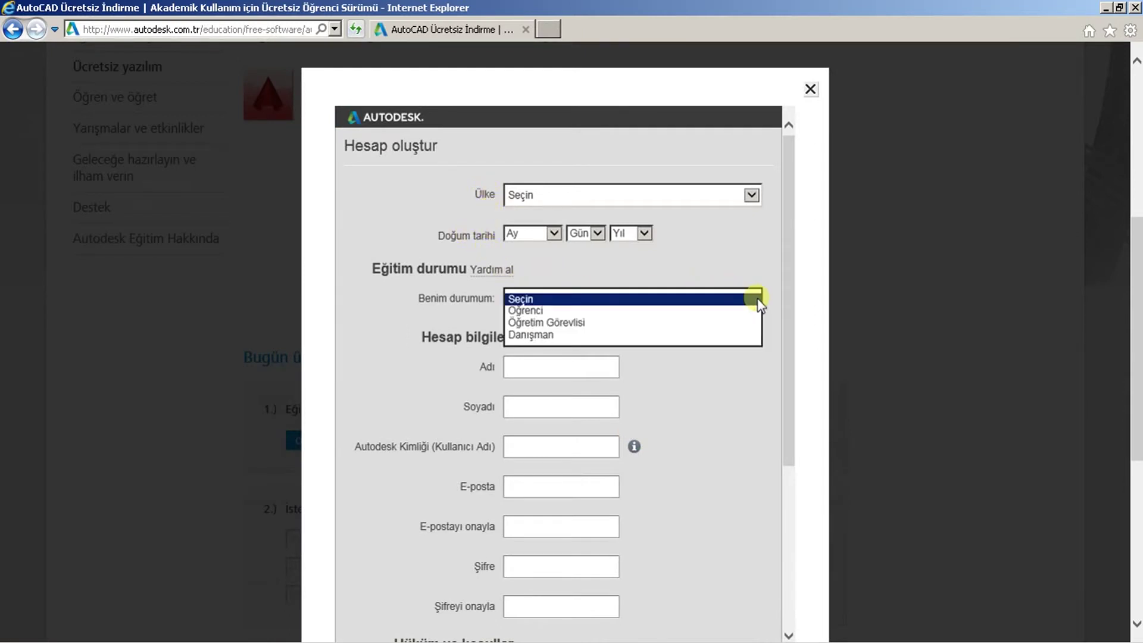
left_click(774, 268)
left_click_drag(790, 236, 779, 392)
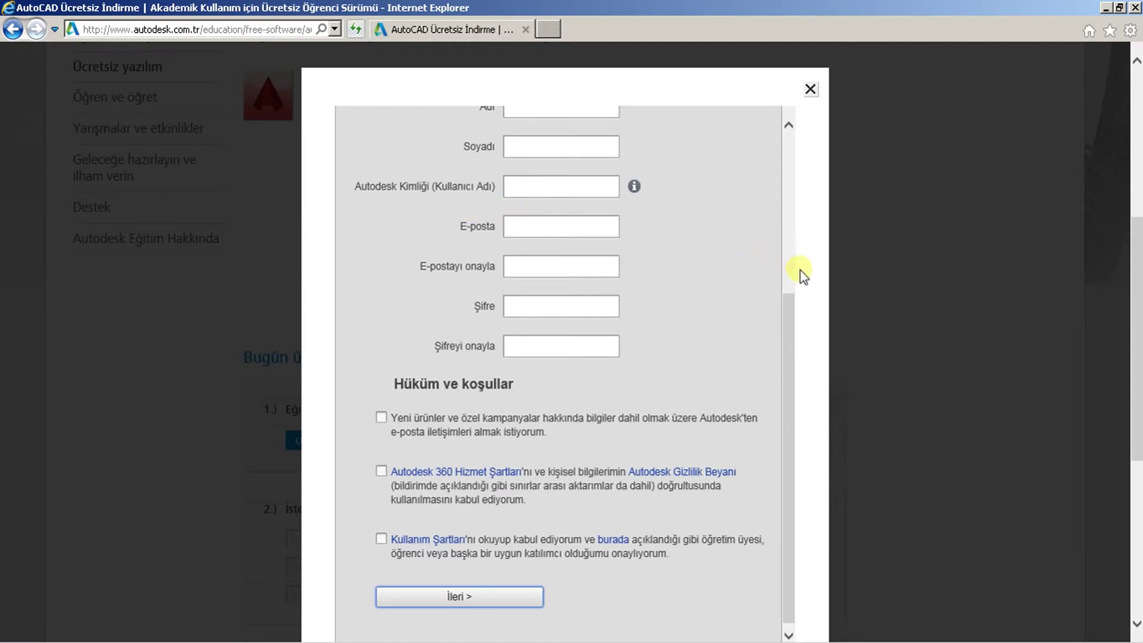
left_click(810, 90)
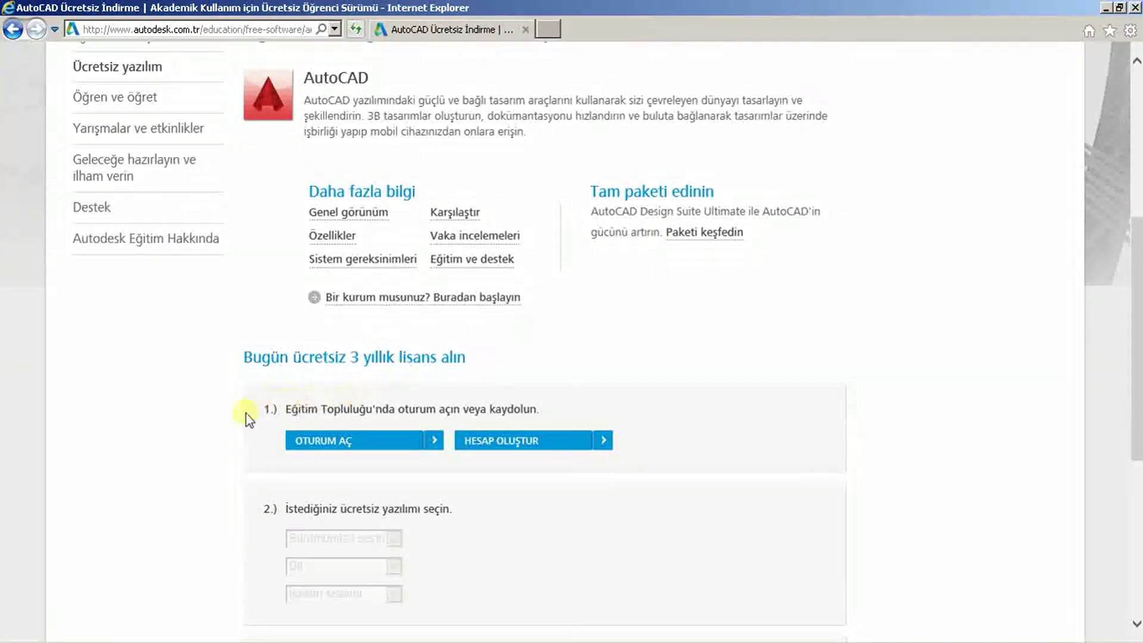
Step: Sign in via OTURUM AÇ with the Autodesk account
left_click(328, 443)
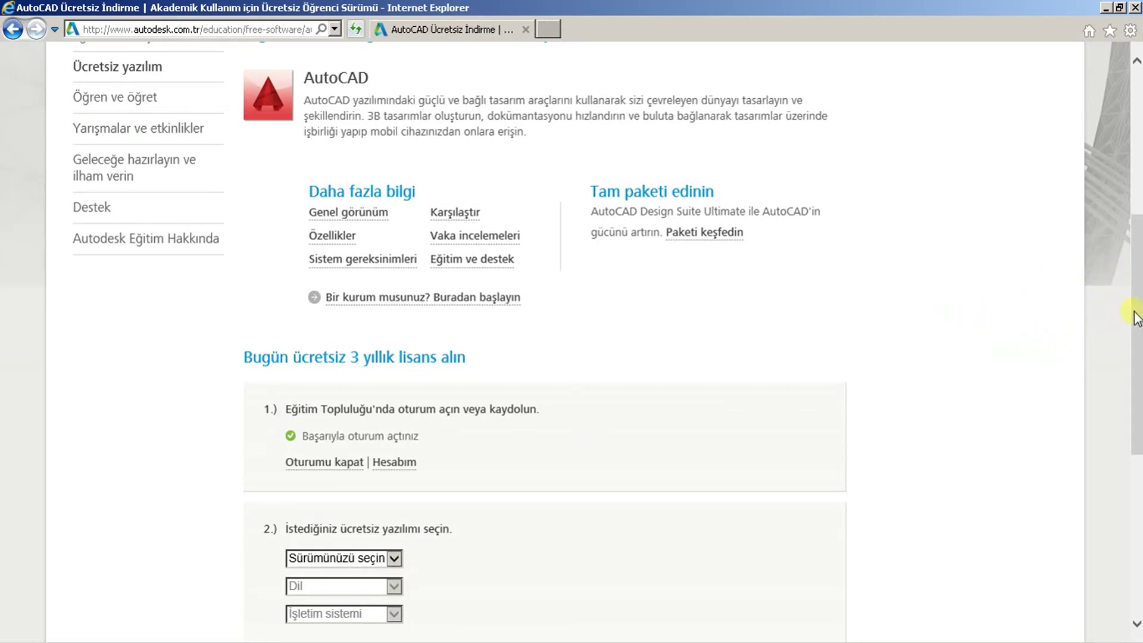
Step: Pick AutoCAD 2016 in the Sürümünüzü seçin version dropdown
left_click_drag(1137, 315, 1137, 387)
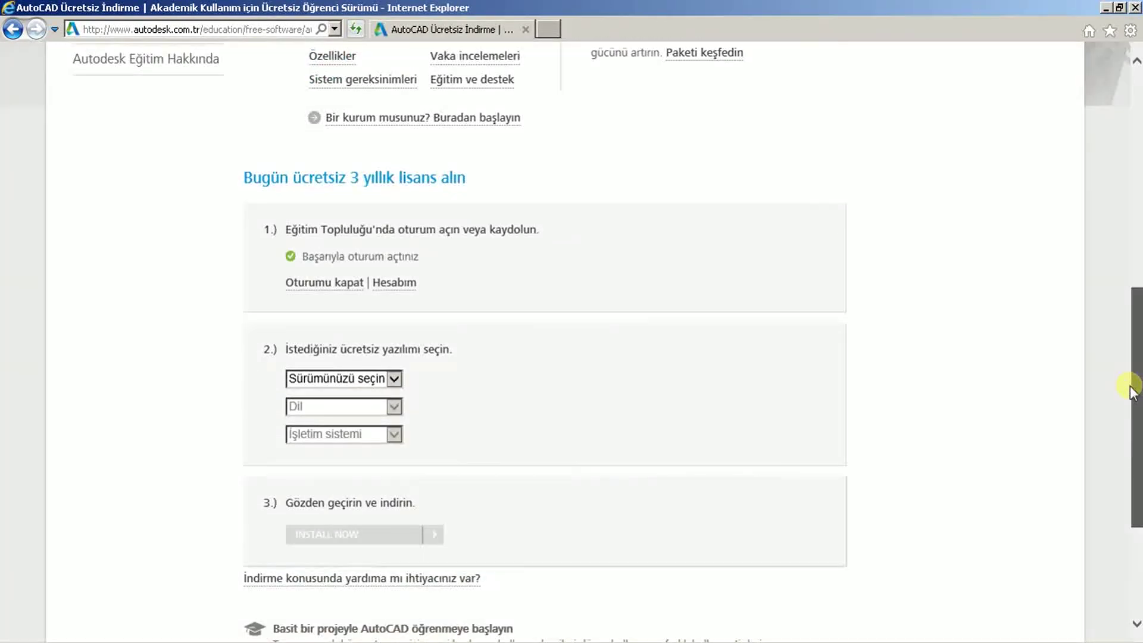
left_click(395, 379)
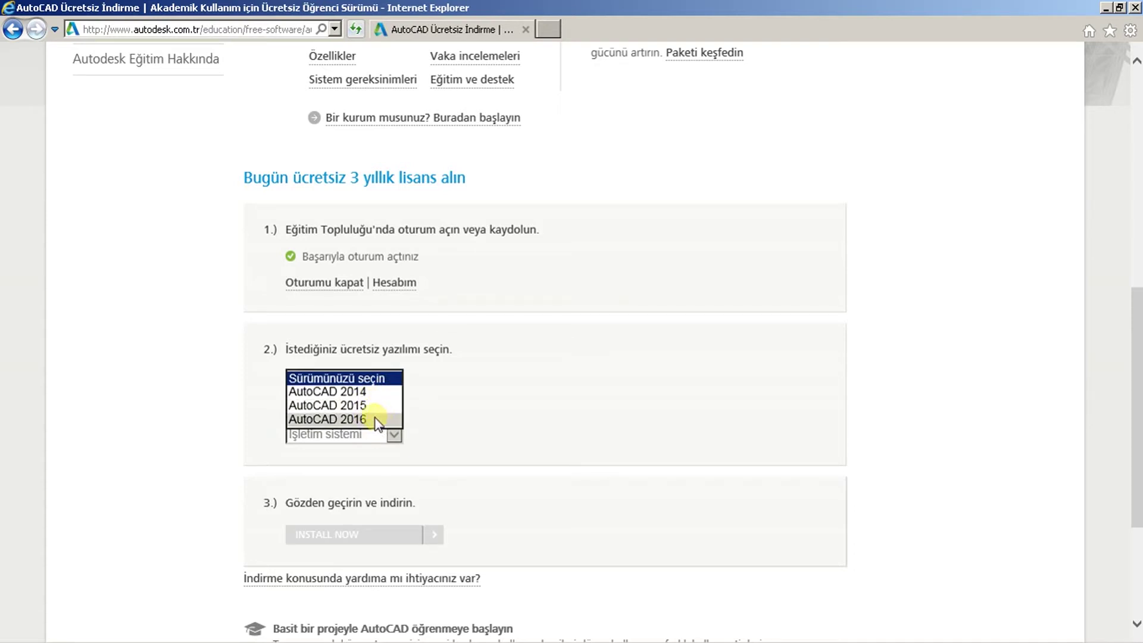
left_click(375, 419)
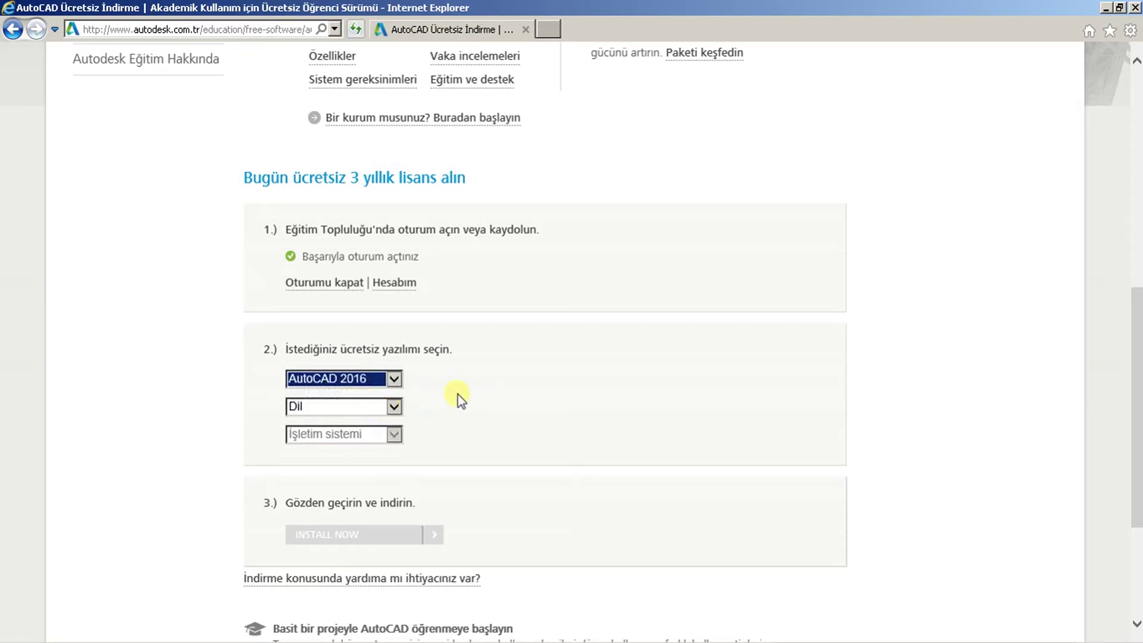
Step: Set the Dil (language) dropdown to English
left_click(394, 408)
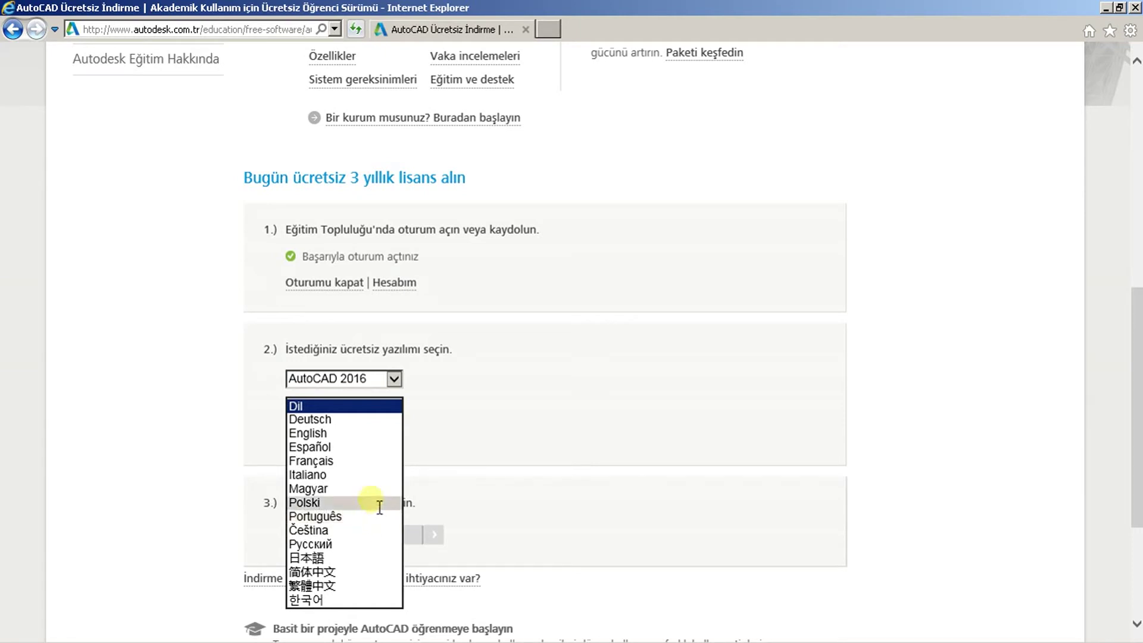
left_click(365, 432)
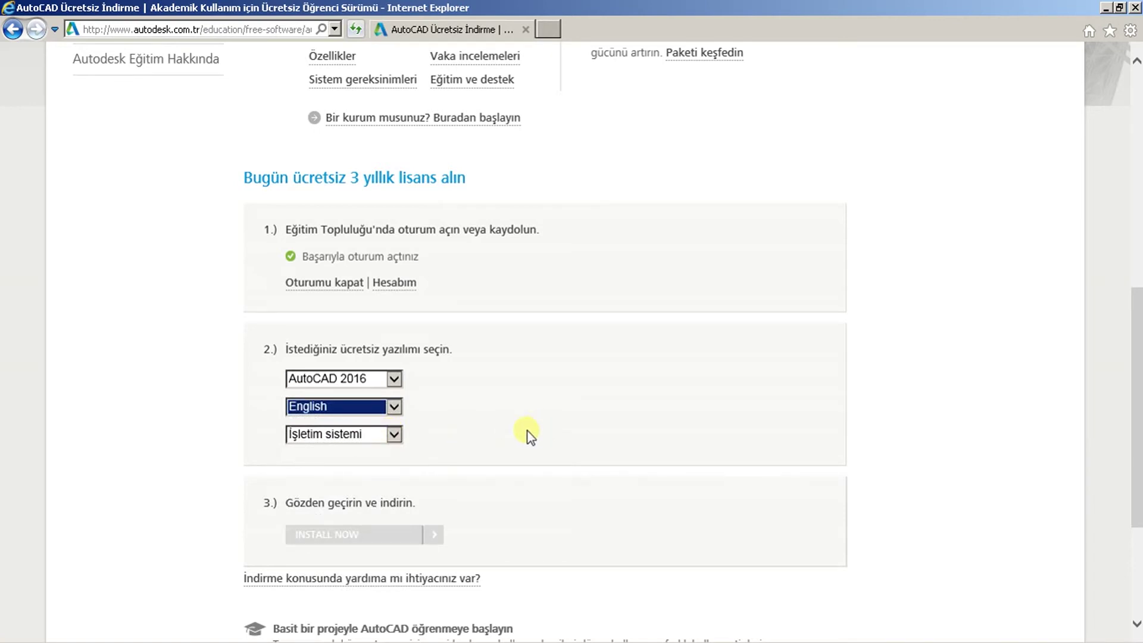
Step: Set the İşletim sistemi dropdown to Windows 64-bit
left_click(394, 437)
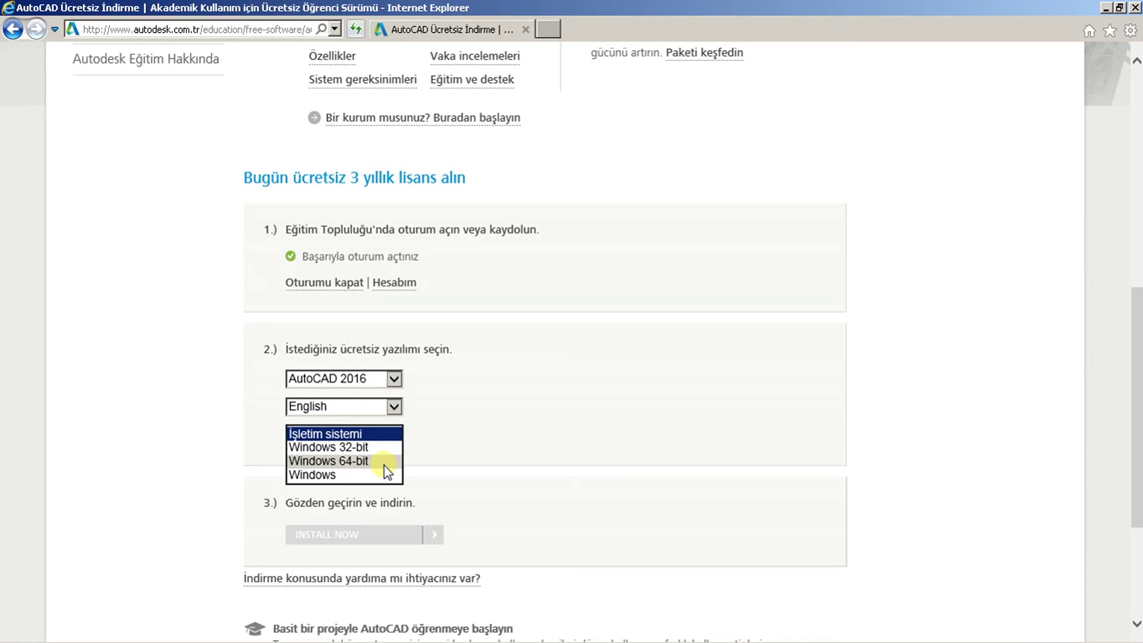
left_click(384, 461)
Step: Accept the AutoCAD 2016 license agreement under INSTALL NOW, then close the dialog
left_click(341, 466)
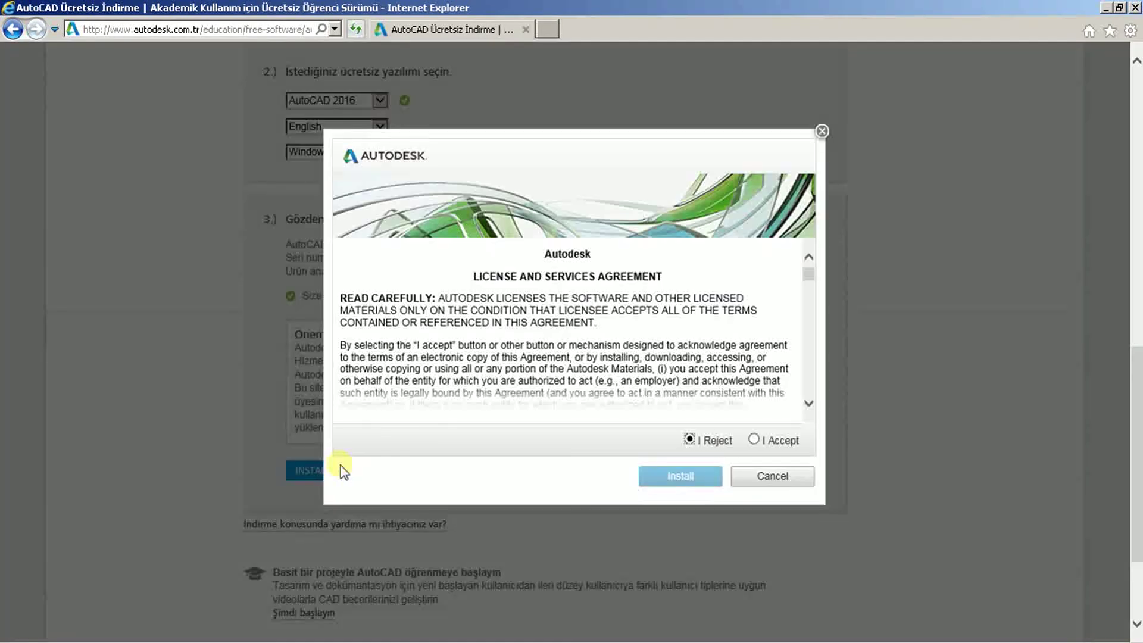
left_click(754, 441)
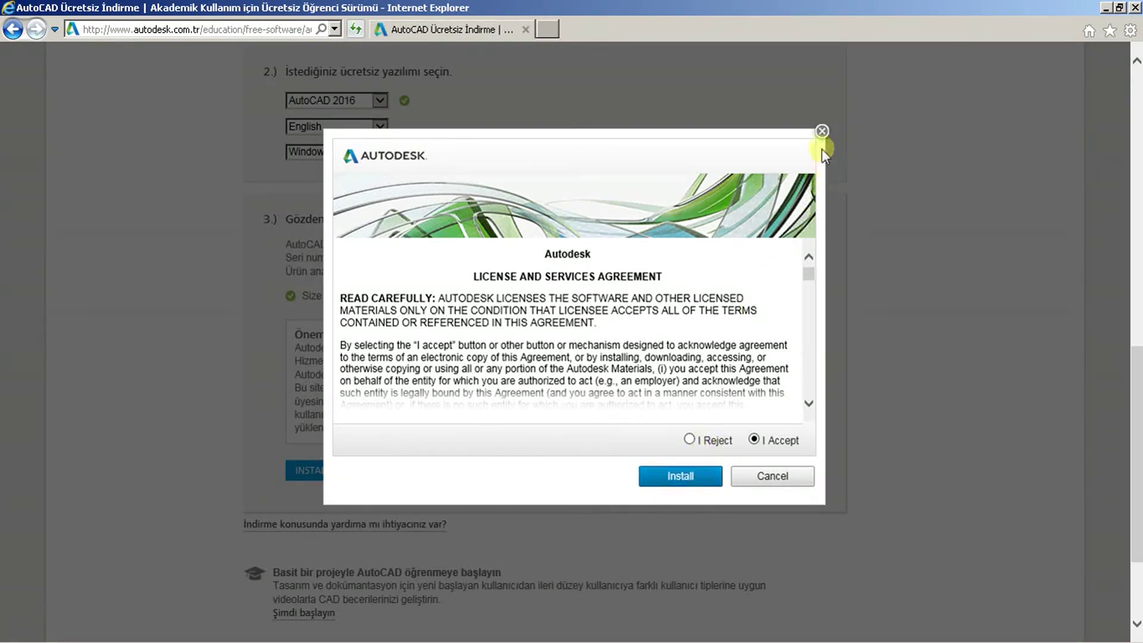
left_click(822, 132)
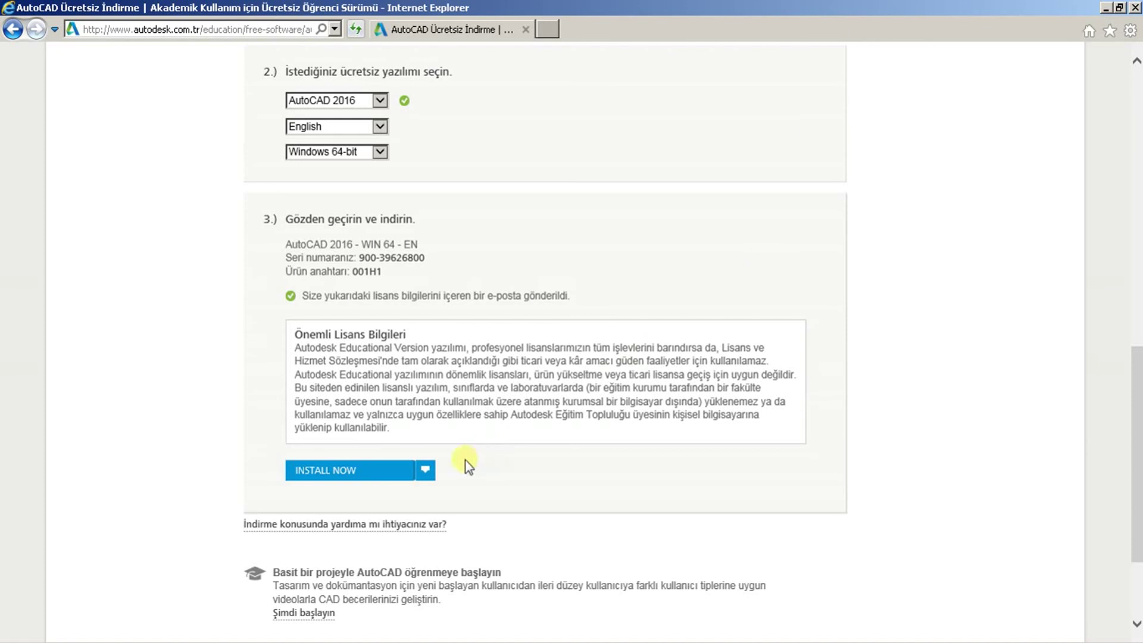
Step: Download and run AutoCAD_2016_English_Win_64bit_r1_dlm.sfx.exe using the Browser Download option
left_click(426, 470)
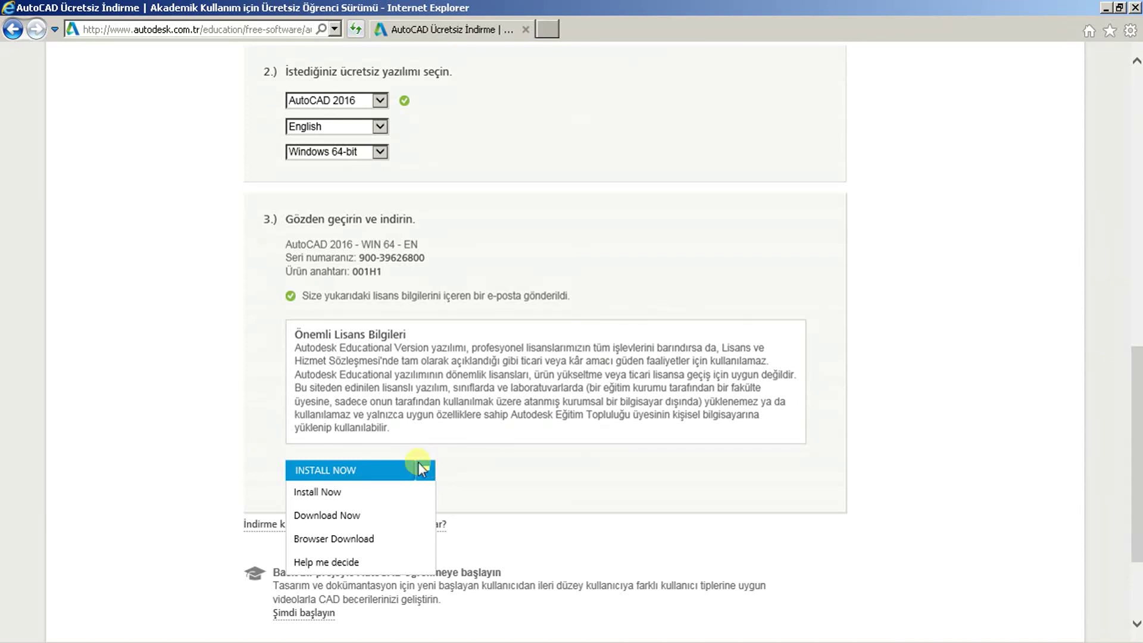
left_click(389, 541)
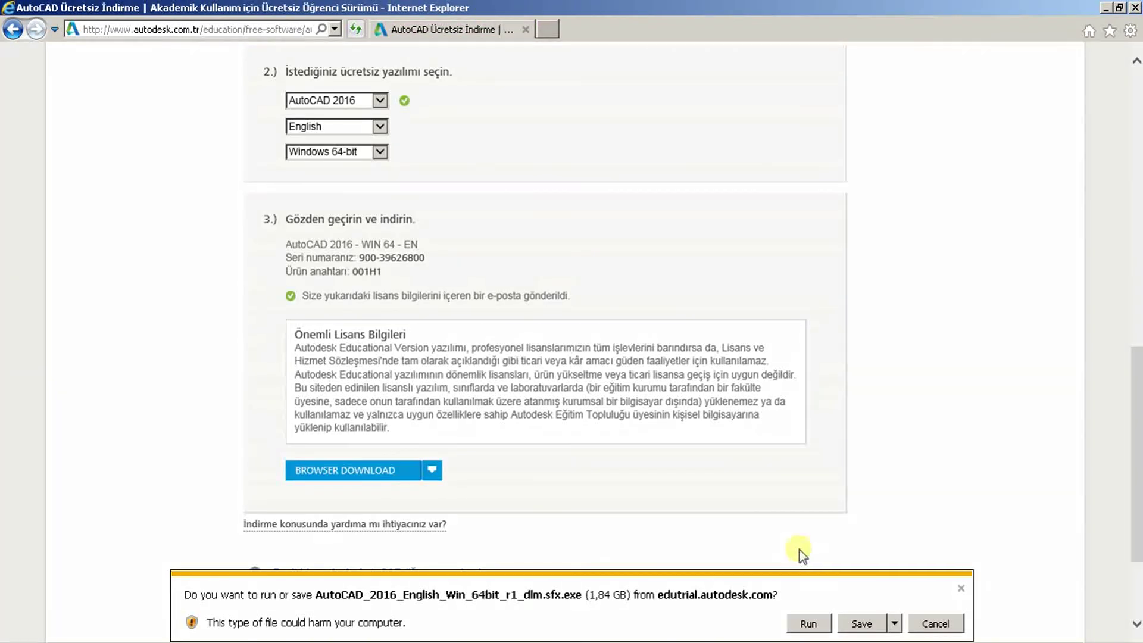
left_click(857, 625)
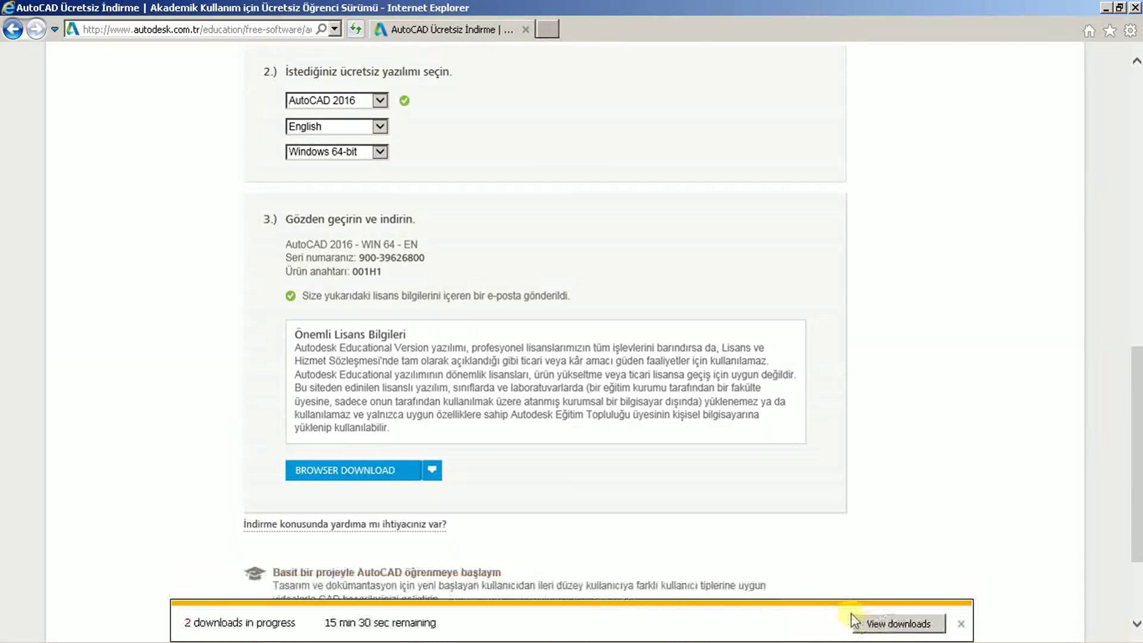